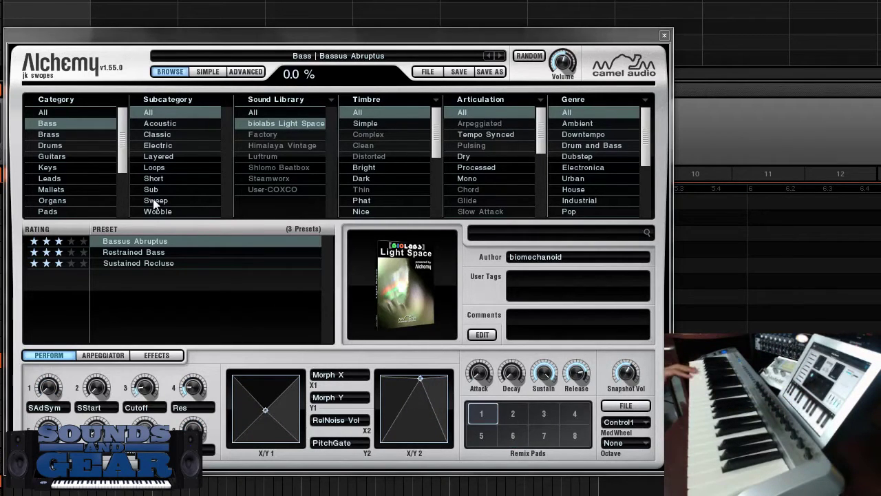
Audition the Restrained Bass preset, check the Brass category, and audition Ambient Glitchoid Kit from the Drums category.
left_click(159, 255)
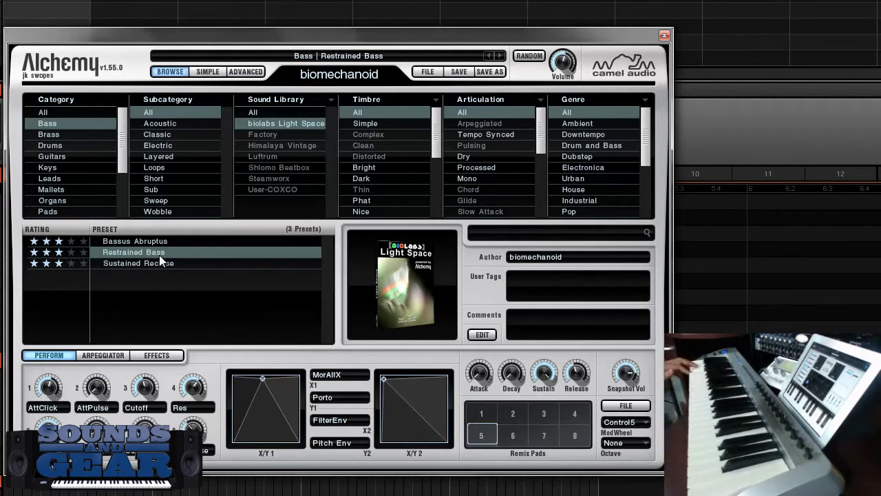
left_click(78, 133)
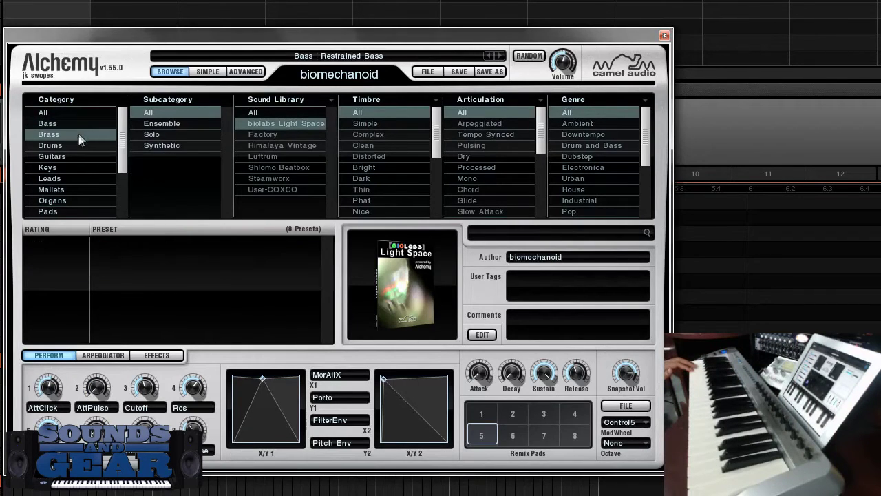
left_click(72, 144)
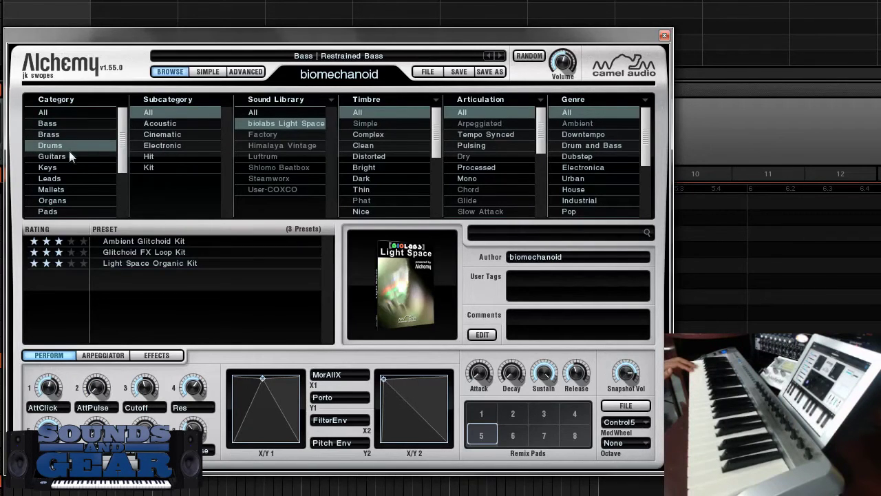
left_click(152, 243)
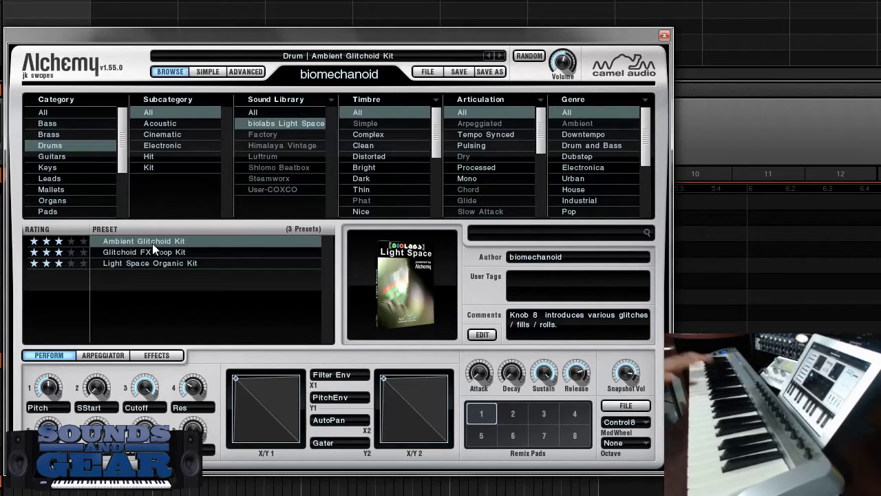
Audition the 80's Dream Guitar and Edo presets from the Guitars category of the biolabs Light Space library.
left_click(78, 158)
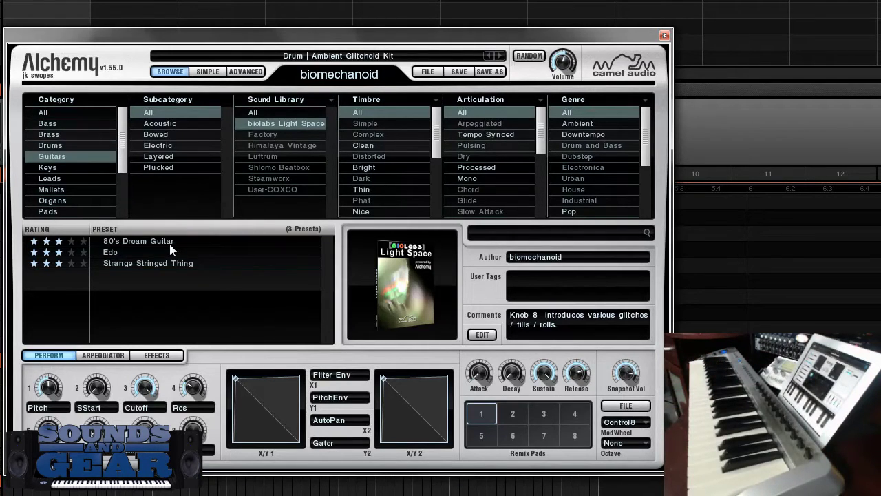
left_click(170, 243)
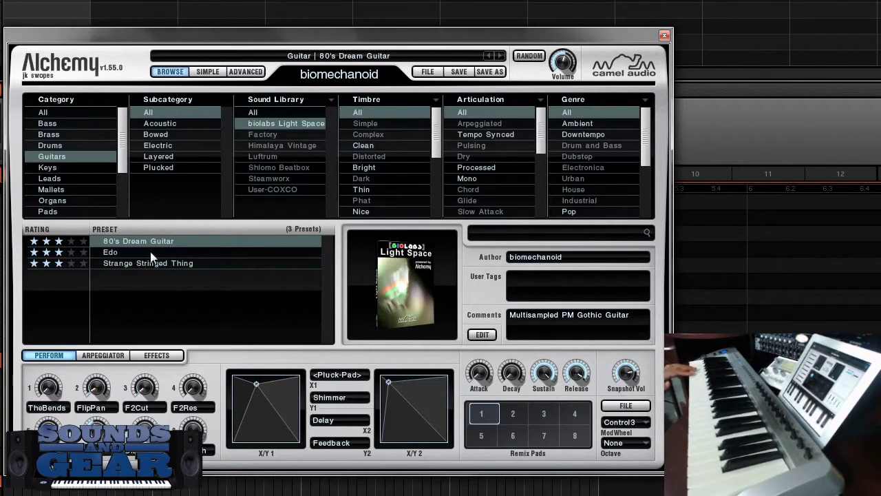
left_click(144, 253)
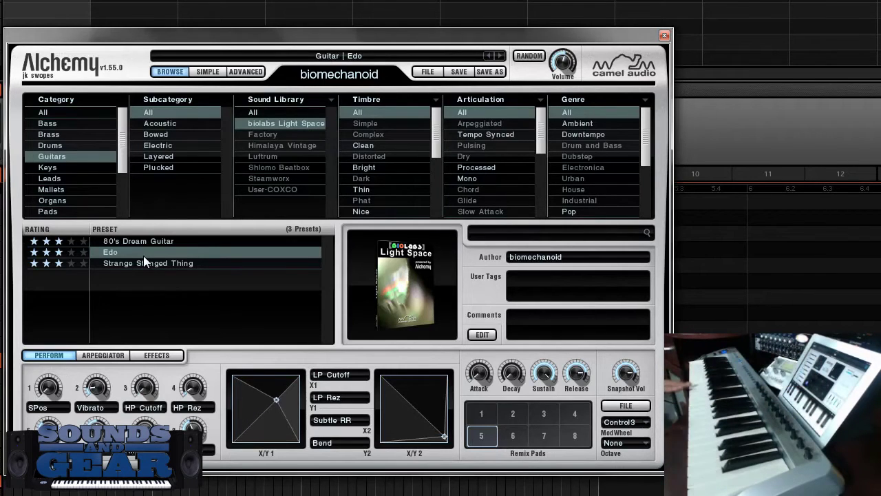
Audition the Enchantment, Illium and Wonderland presets from the Keys category.
left_click(86, 168)
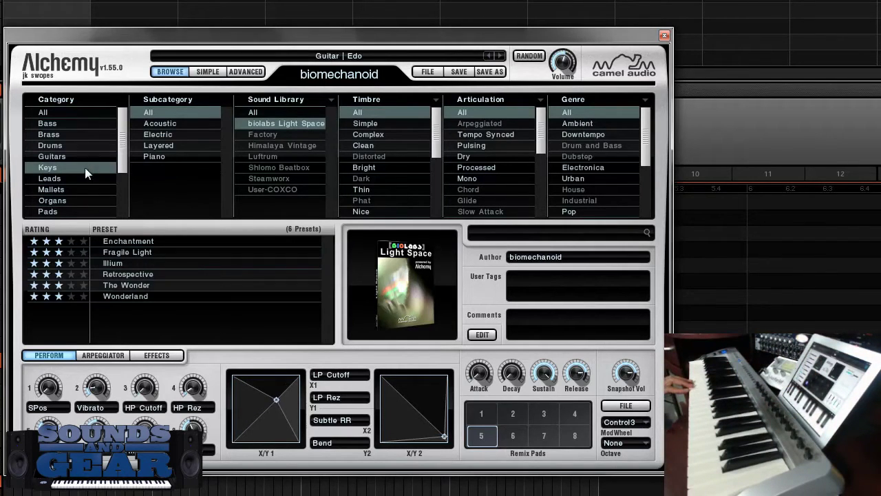
left_click(161, 240)
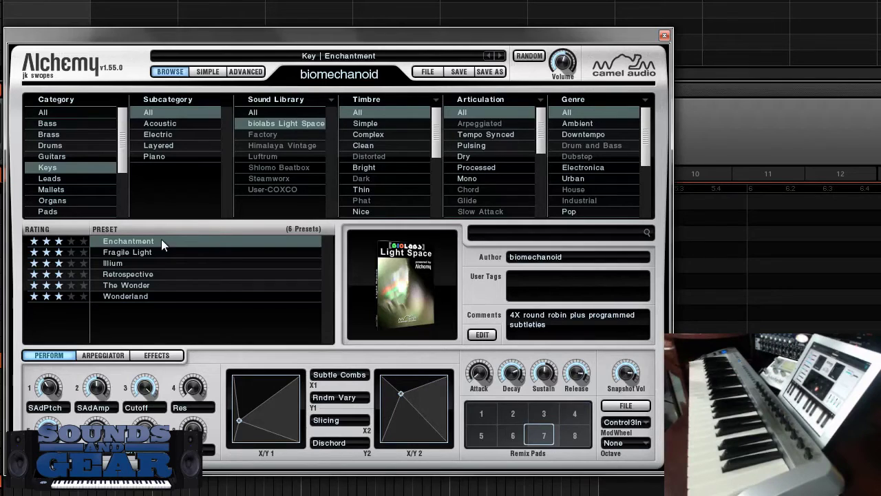
left_click(152, 264)
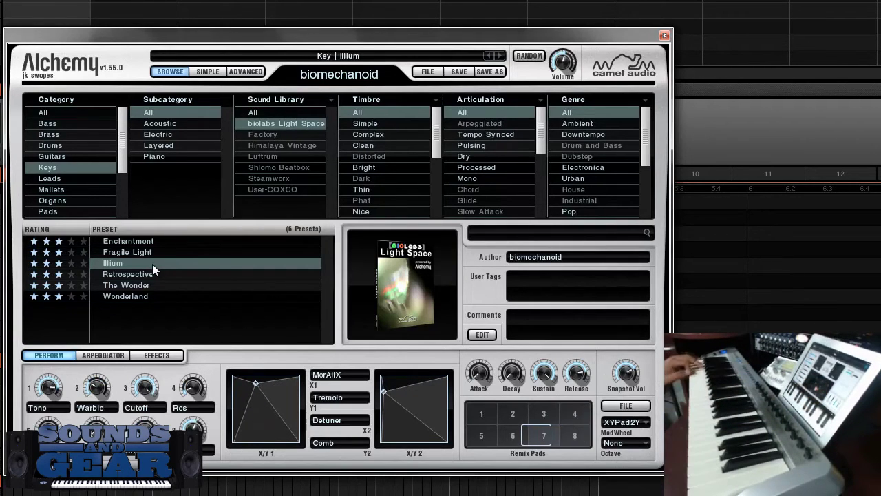
left_click(149, 296)
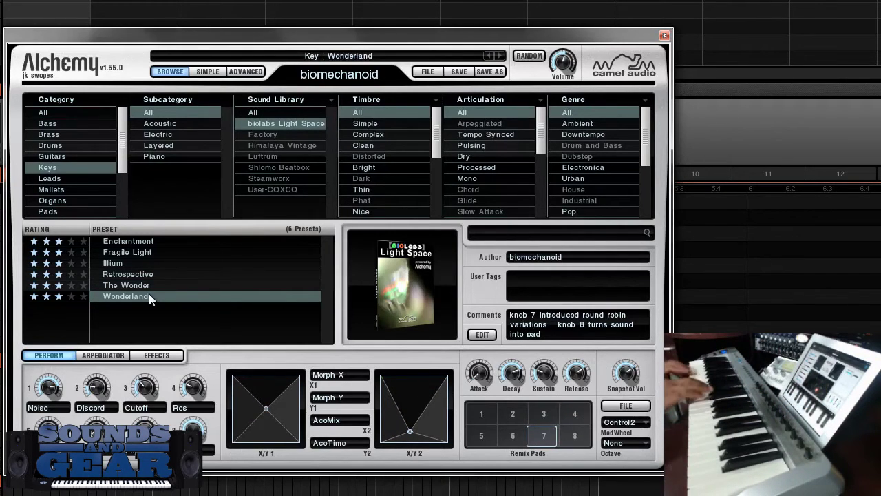
Audition Warped Phase from the Leads category, and Balinese Dawn and Strange Quark from the Mallets category.
left_click(79, 179)
left_click(149, 239)
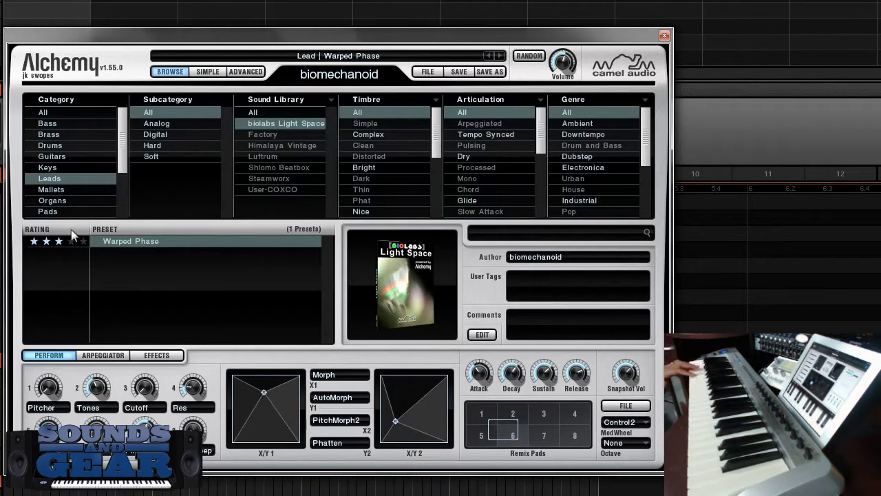
left_click(70, 190)
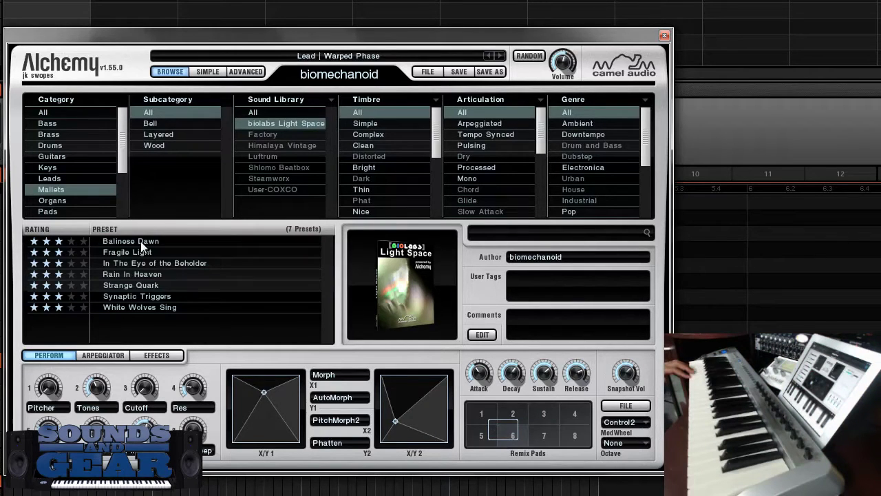
left_click(141, 241)
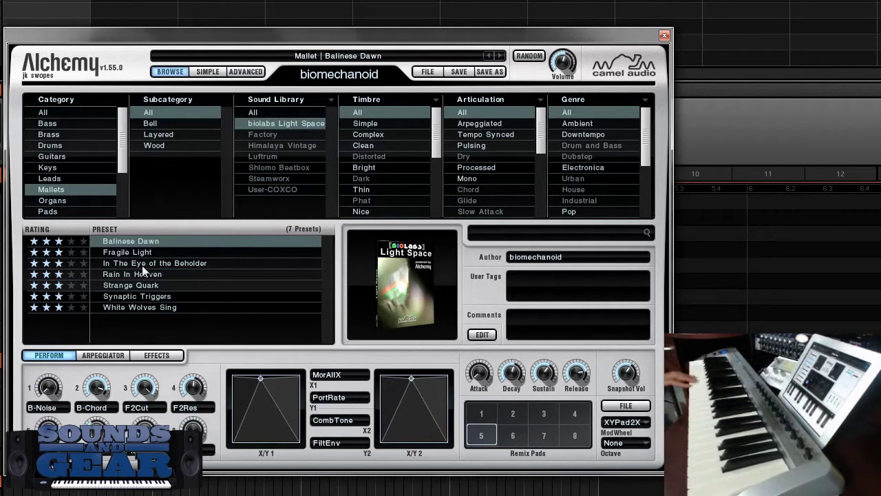
left_click(125, 285)
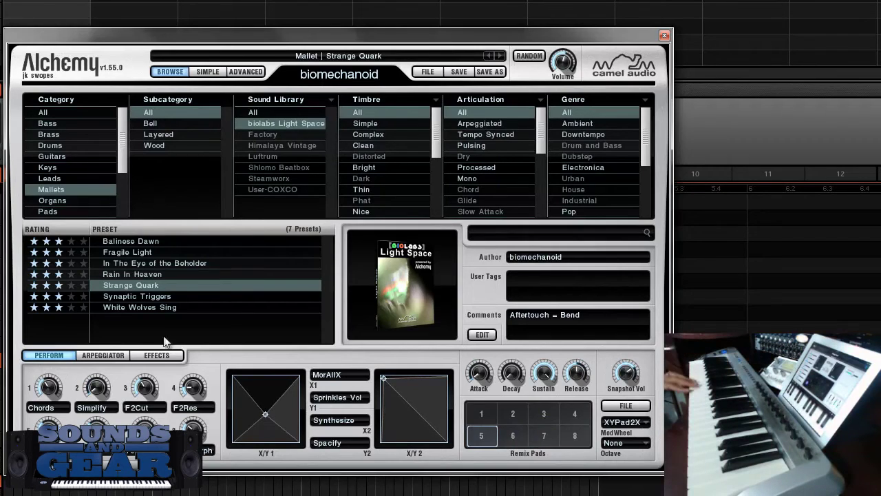
Check the Organs category and audition Ancient Traveller, Disassociation and Endless Rotation from the Pads category.
left_click(68, 203)
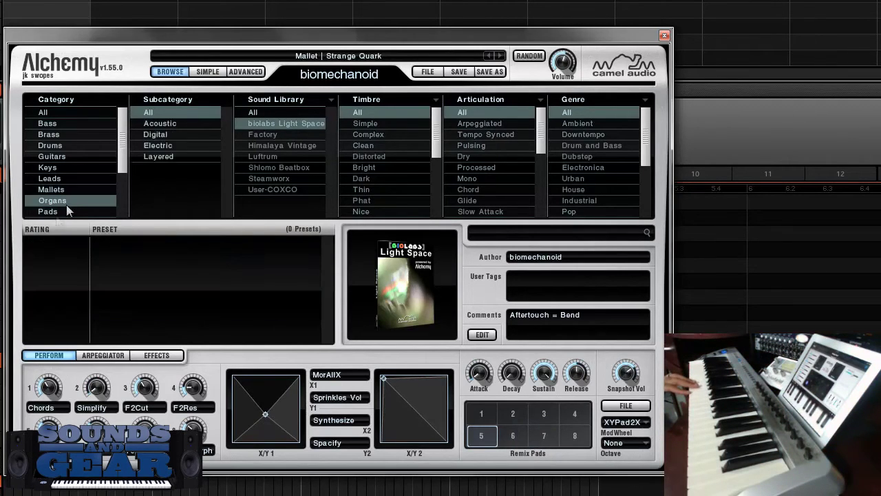
left_click(56, 213)
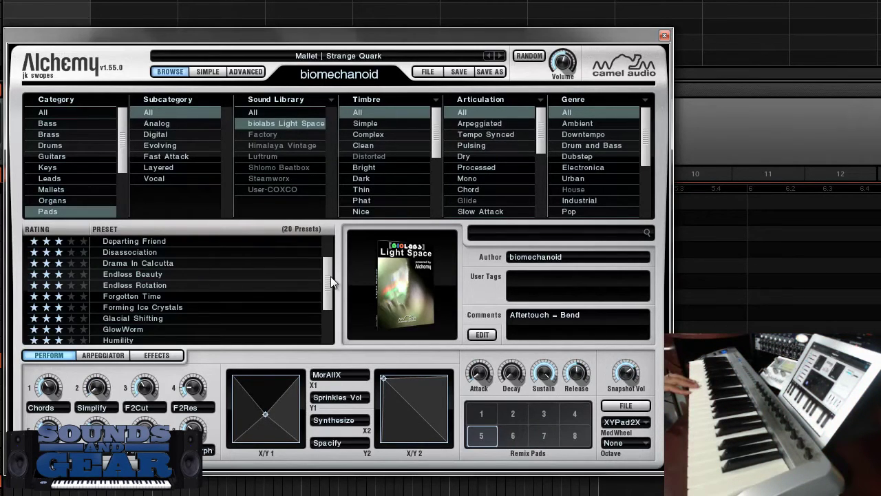
scroll(328, 287, "up", 2)
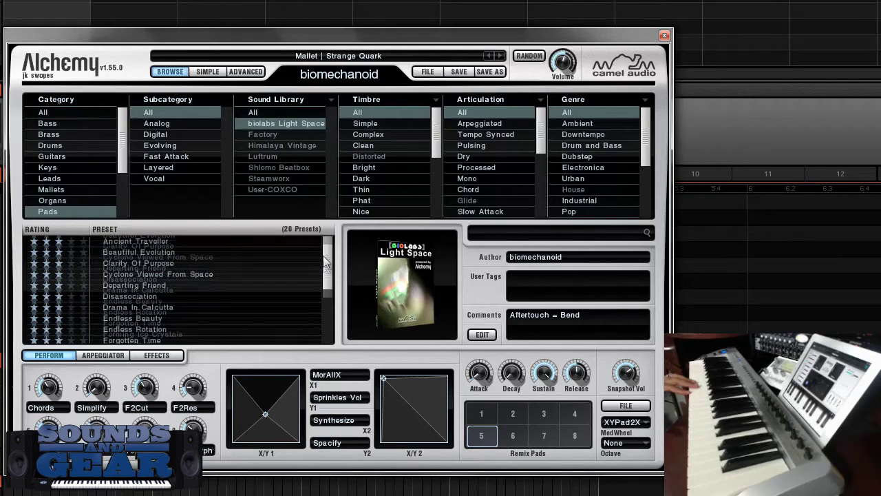
left_click(184, 244)
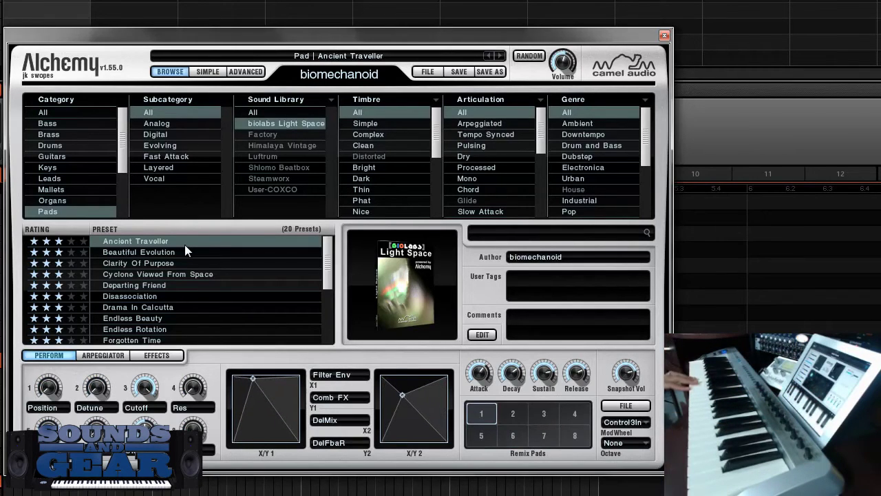
left_click(151, 295)
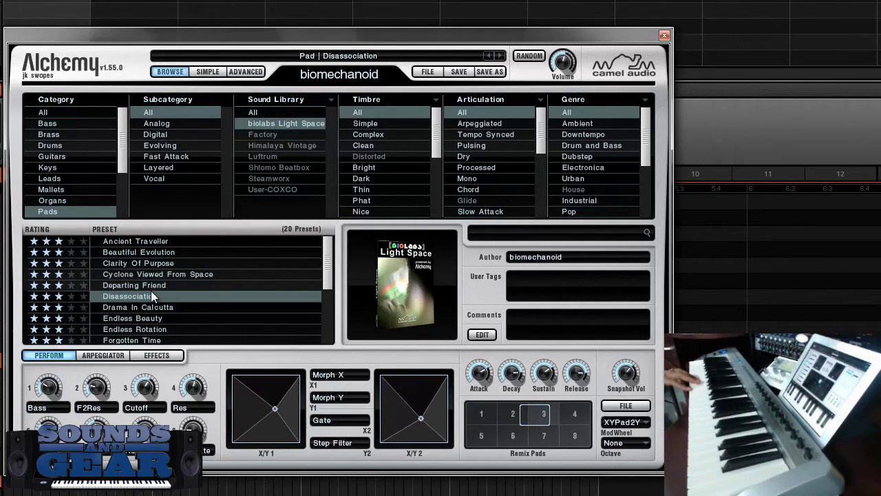
left_click(181, 329)
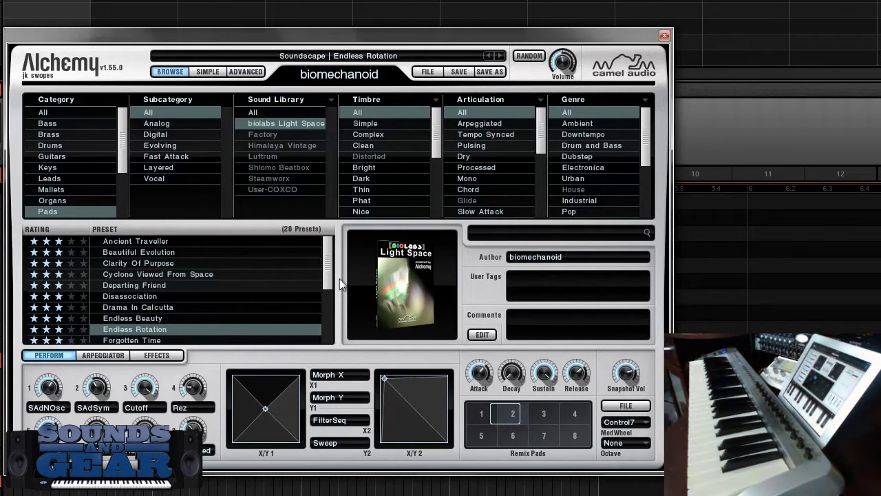
Audition the GlowWorm and In The Eye of the Beholder presets further down the Pads list.
scroll(270, 313, "down", 2)
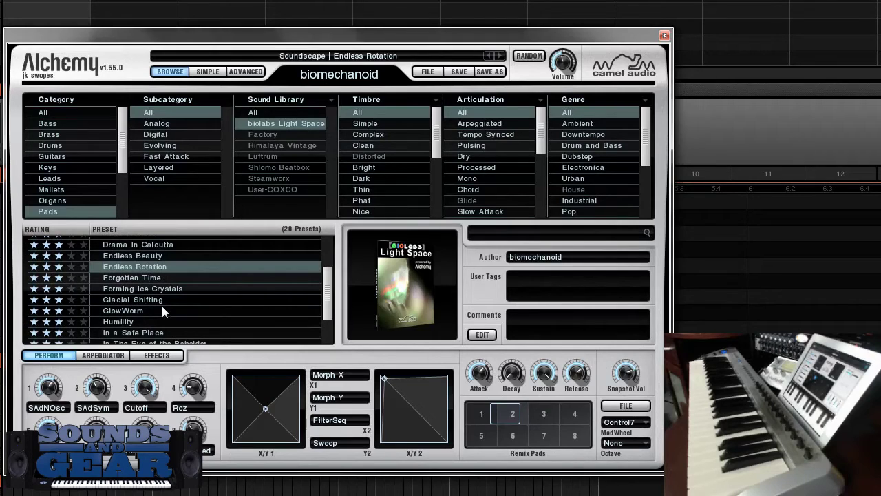
left_click(162, 308)
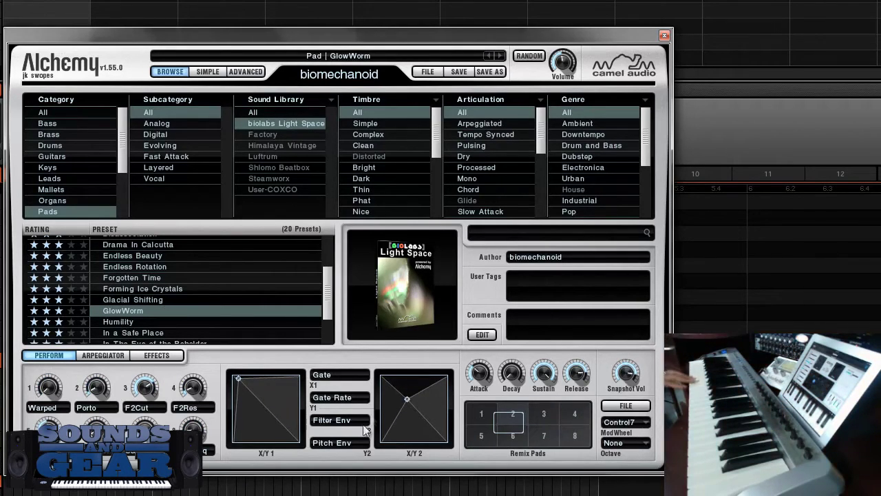
scroll(324, 316, "down", 3)
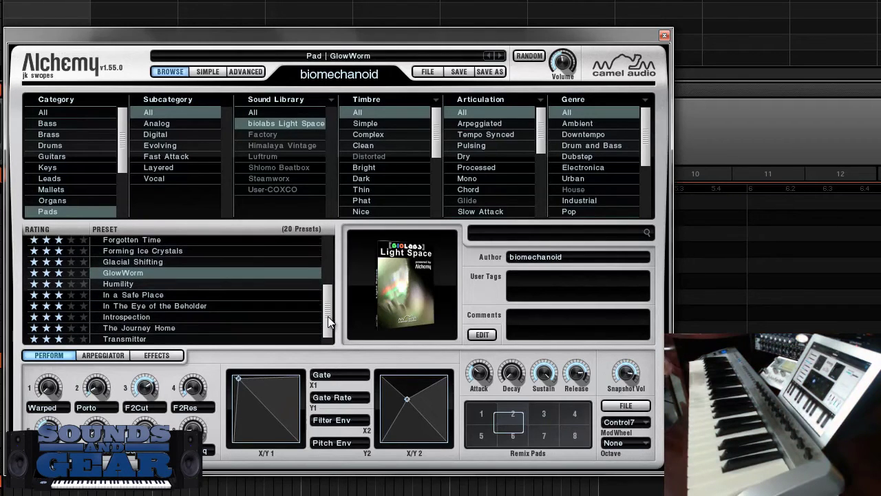
left_click(157, 307)
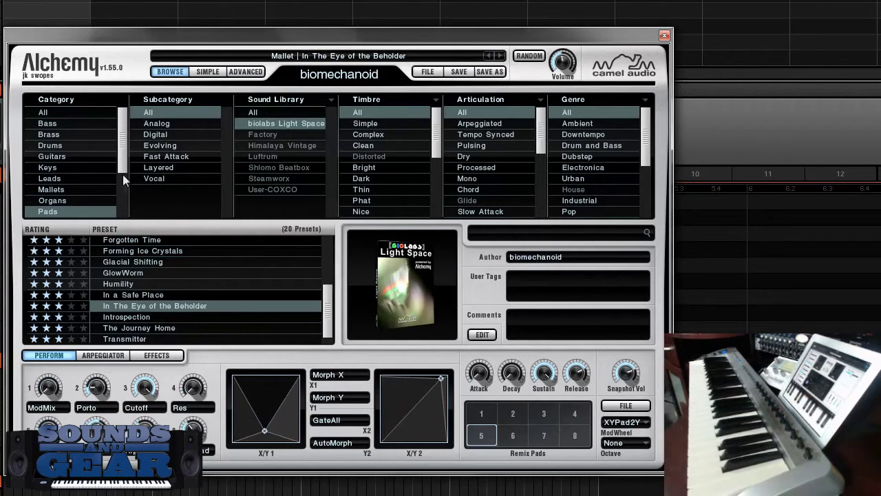
Audition the Chained Mail, Lifecycles and Slo-Mo Jungle Zombie presets from the Rhythmic category.
scroll(121, 175, "down", 1)
left_click_drag(121, 175, 121, 197)
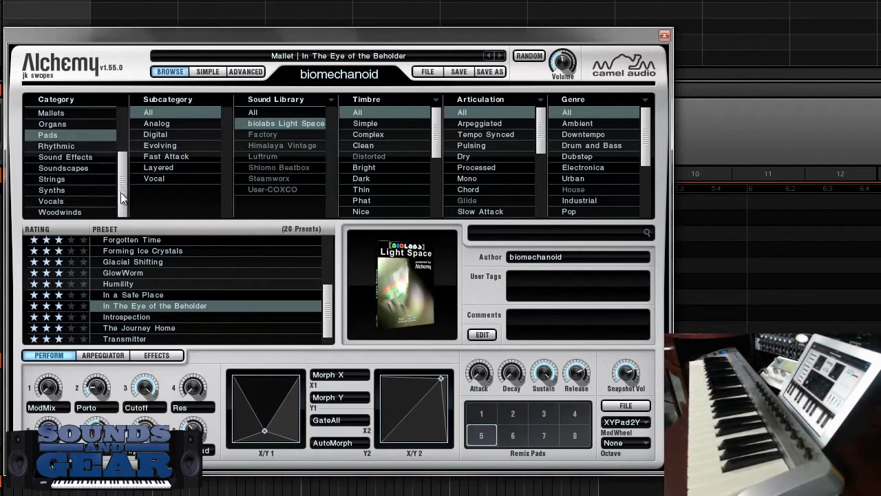
left_click(71, 148)
left_click_drag(326, 305, 327, 265)
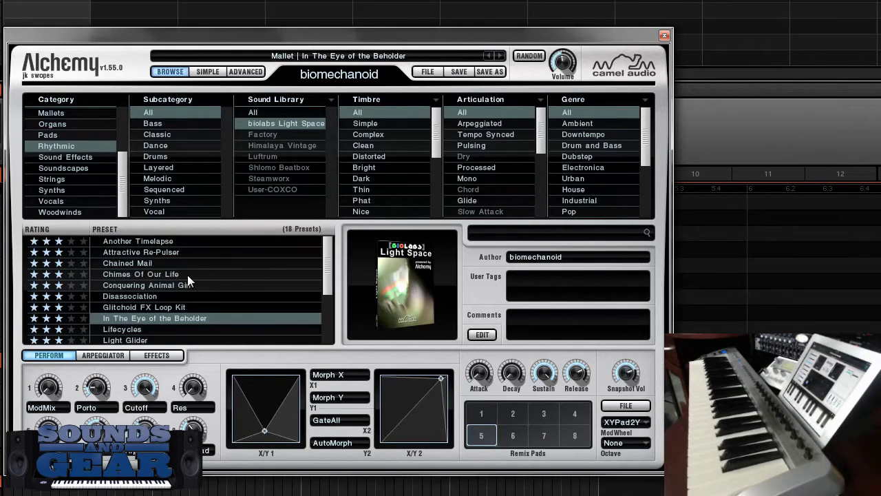
left_click(158, 262)
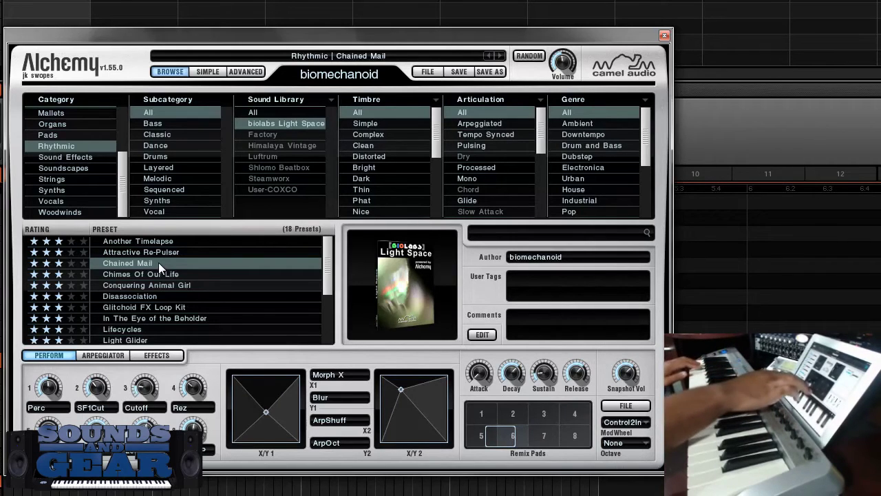
left_click(174, 330)
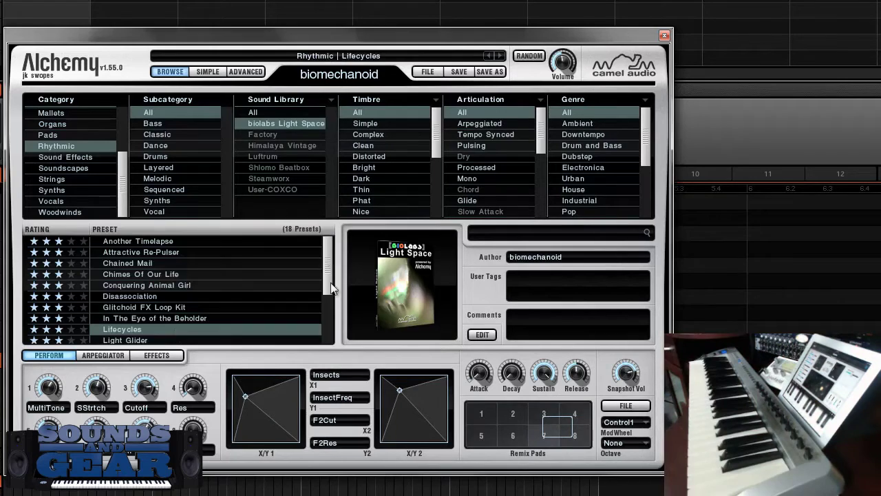
scroll(331, 290, "down", 3)
left_click(187, 304)
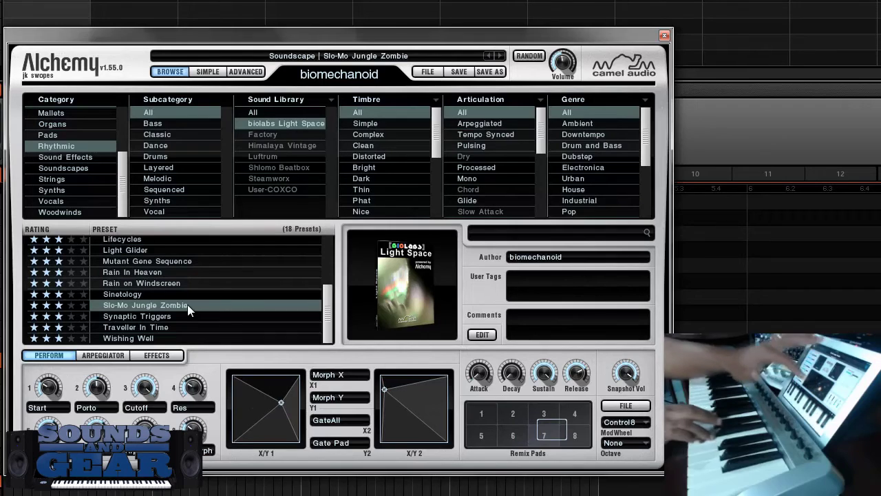
Audition Retrograde from the Sound Effects category, and Cone Pressure and Forming Ice Crystals from the Soundscapes category.
left_click(89, 156)
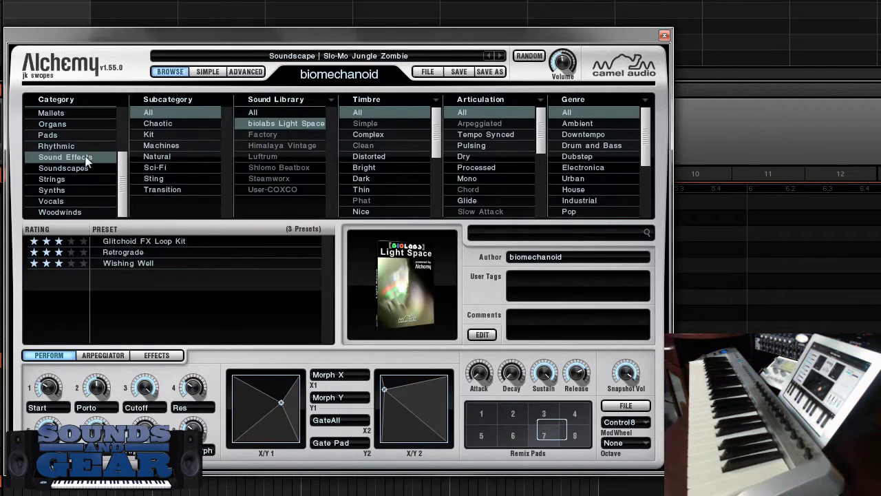
left_click(150, 256)
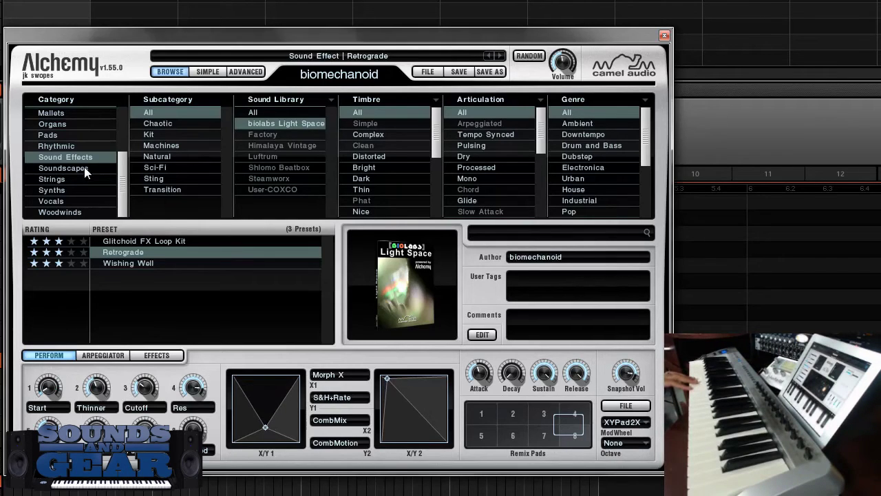
left_click(84, 167)
left_click(175, 254)
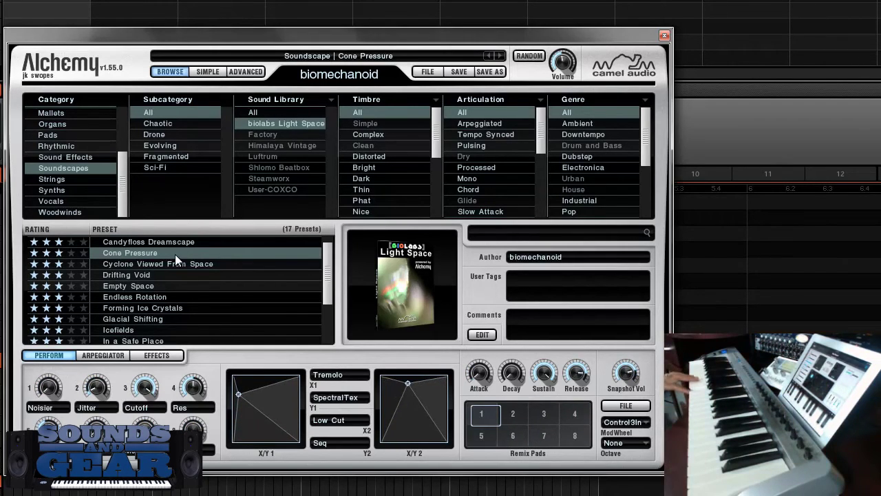
left_click(183, 312)
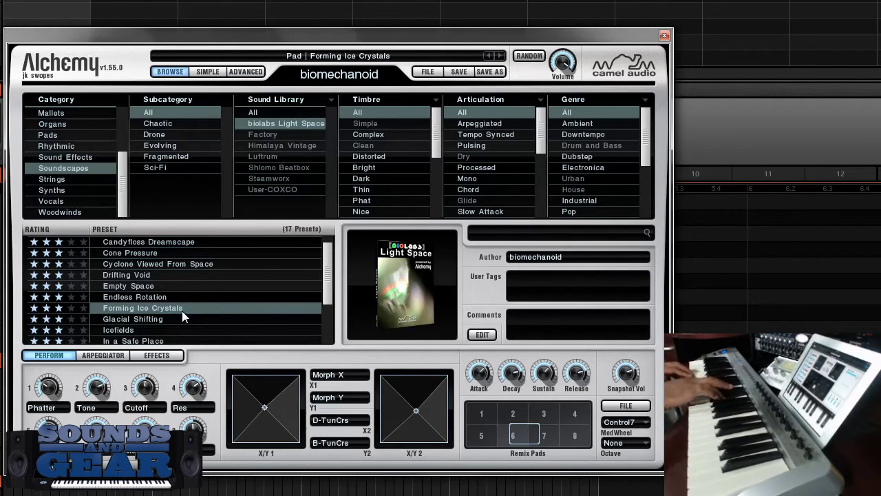
Audition the In a Safe Place, Sleep Party People and Slo-Mo Jungle Zombie presets from the Soundscapes category.
left_click_drag(322, 278, 327, 296)
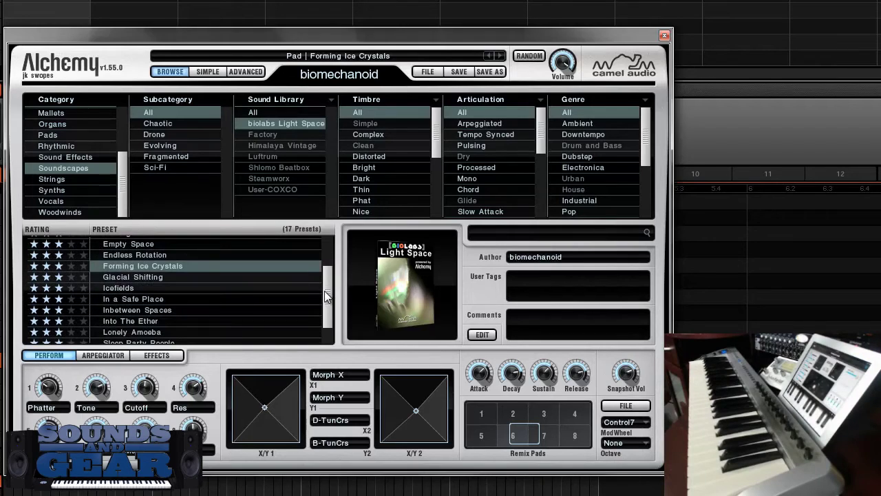
left_click(196, 299)
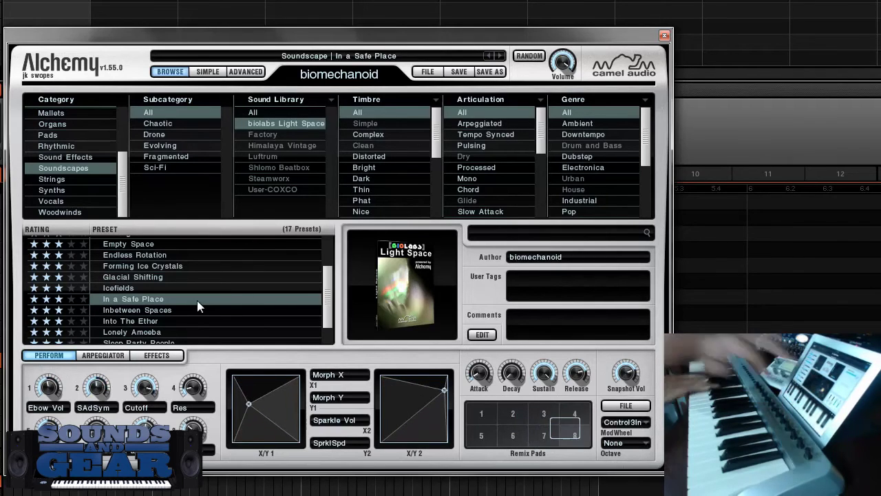
left_click_drag(329, 308, 300, 322)
left_click(173, 321)
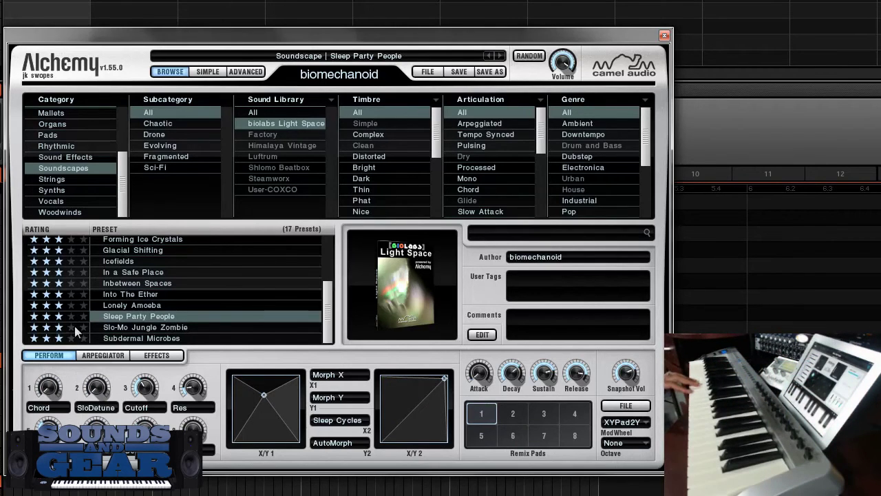
left_click(162, 328)
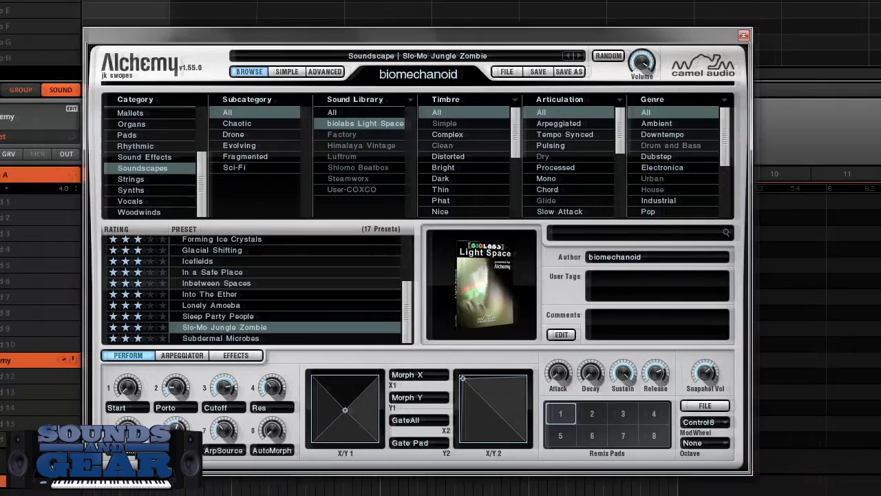